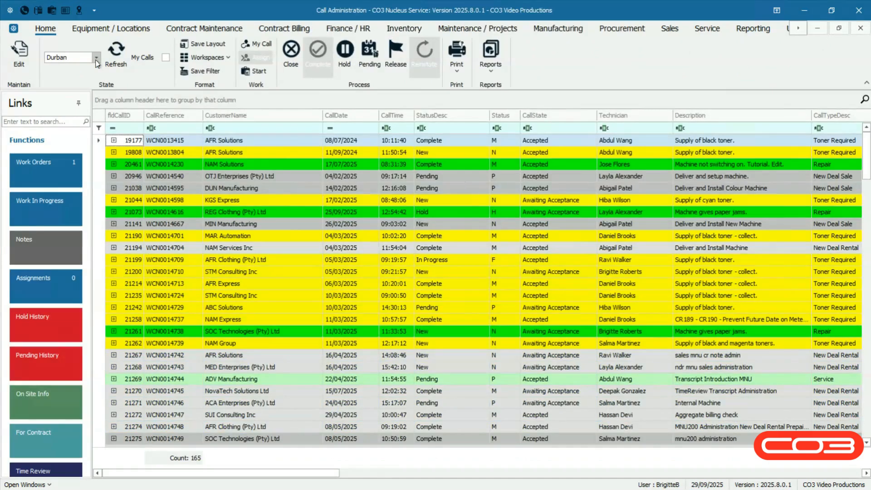
Open the credit notes of the BLU Couriers repair call described as "Call Administration Work Order" in the Durban call list.
click(96, 59)
click(96, 59)
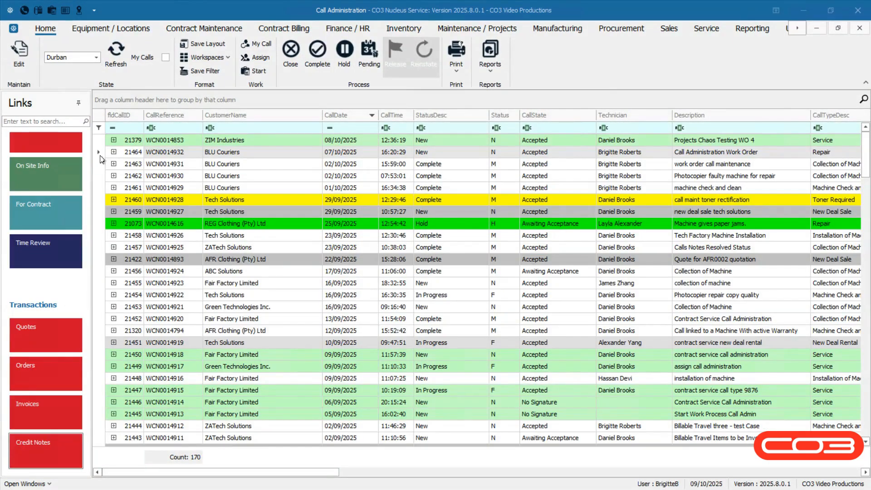
click(100, 156)
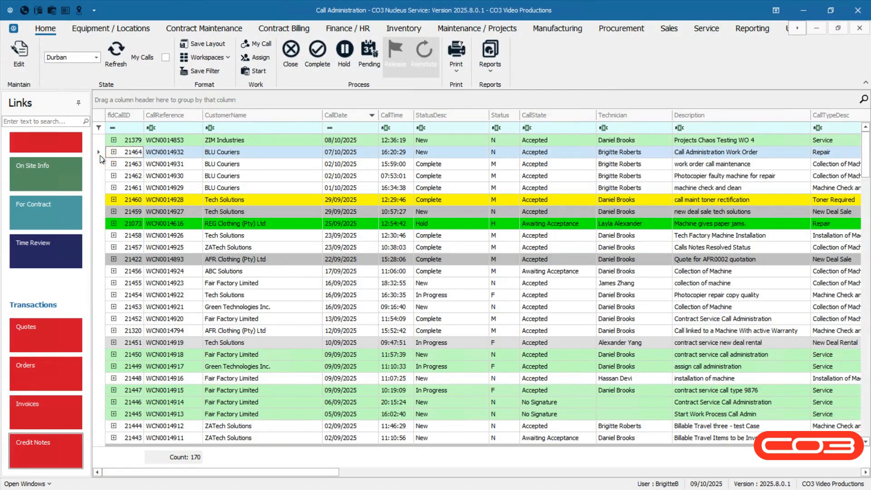
click(89, 442)
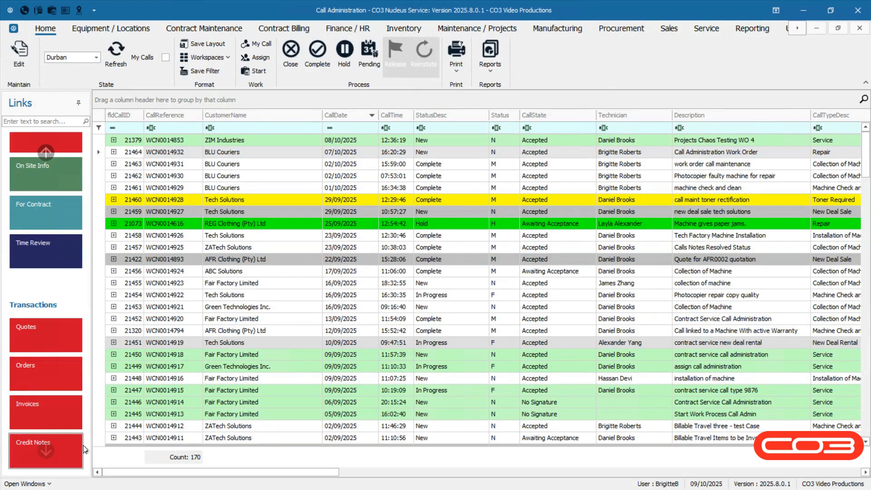
click(72, 441)
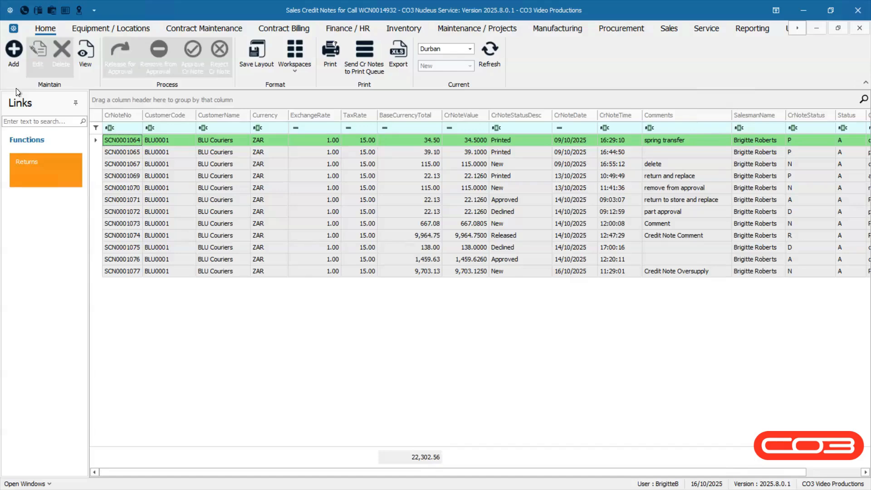
Add and save a BLU Couriers credit note with reference "Reference Blu Couriers", reason code Oversupply and comment "Blu Couriers Credit Note".
right_click(124, 143)
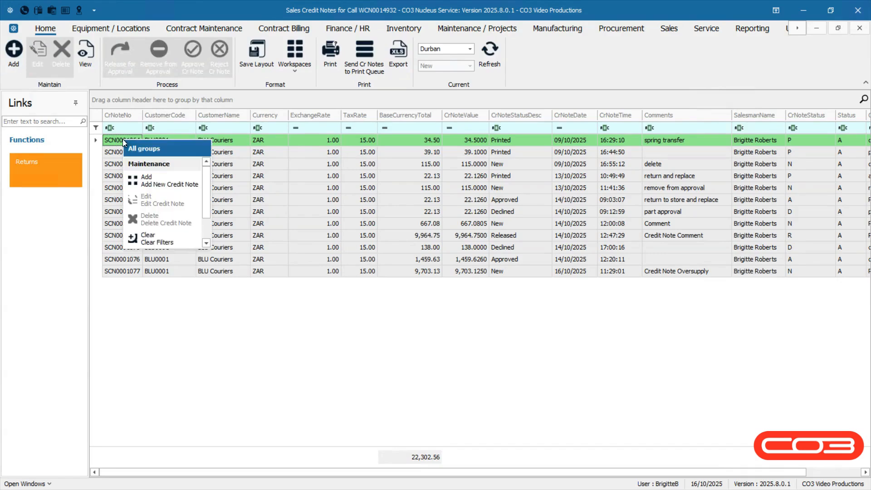
click(177, 183)
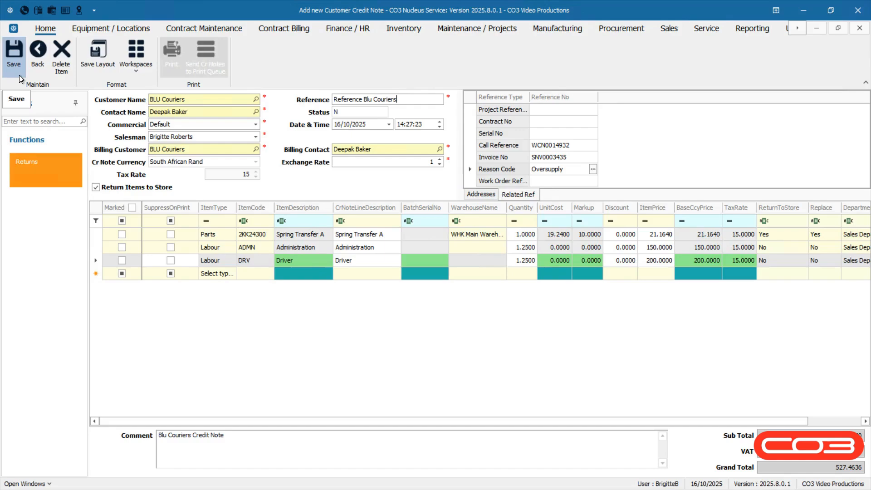
click(16, 70)
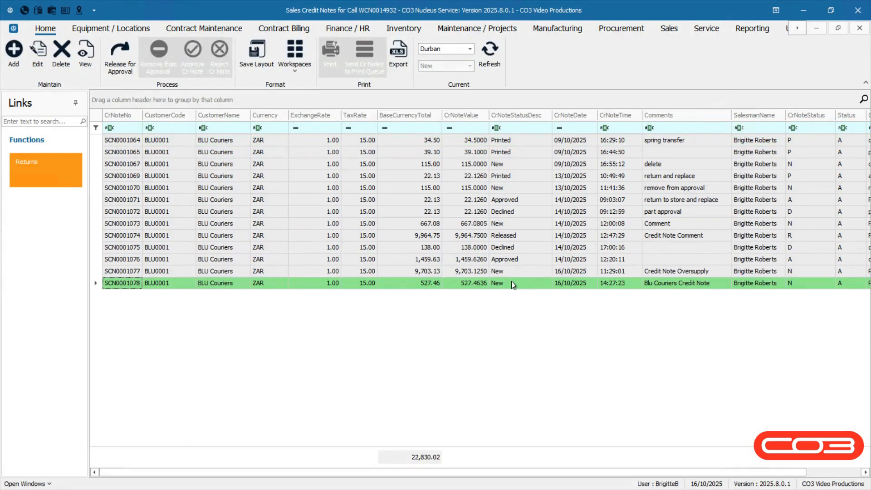
click(513, 284)
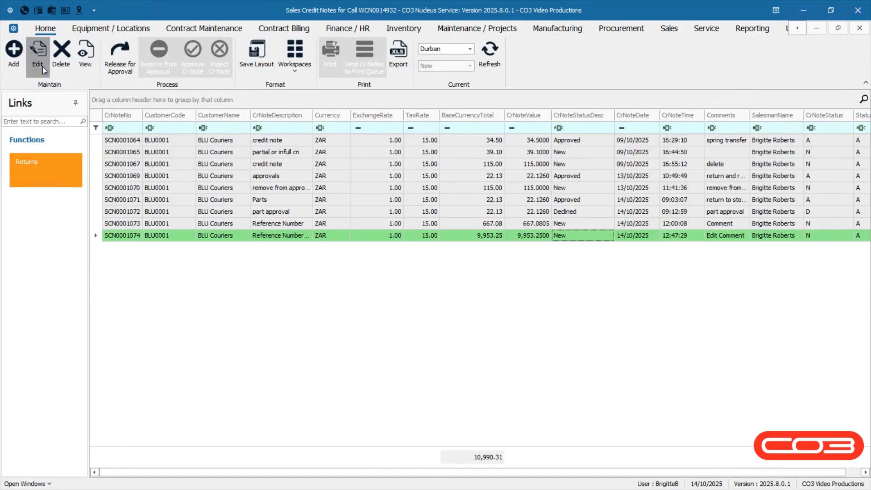
Edit the credit note of 14/10/2025 12:47:29, setting the Toll item price to 65 and the comment to "Credit Note Comment", and save it.
click(38, 58)
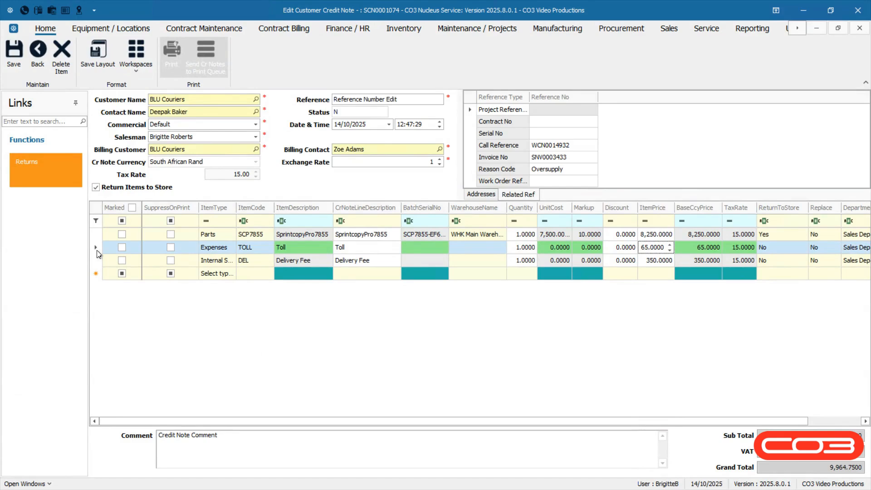
click(18, 76)
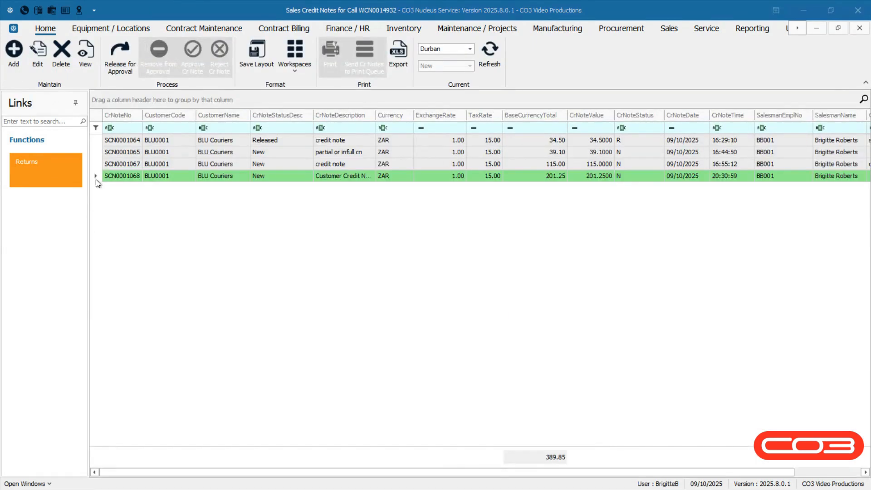
Delete the New-status credit note dated 09/10/2025 20:30:59.
click(61, 68)
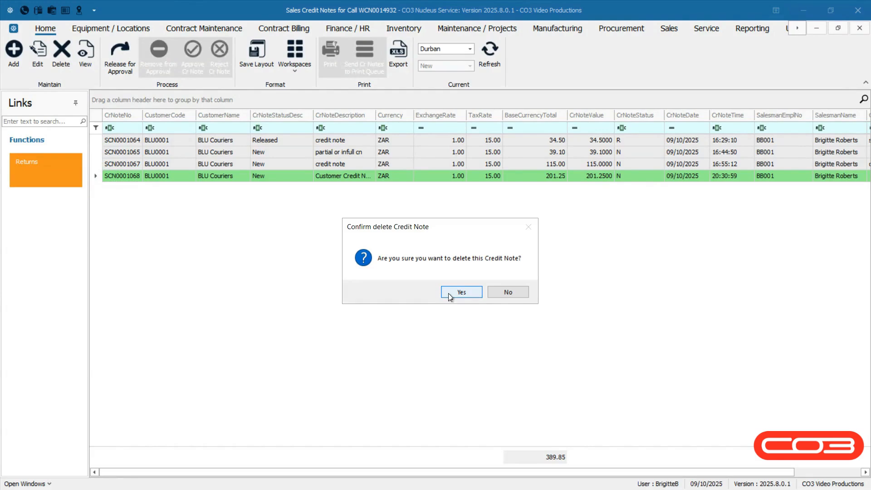
click(461, 292)
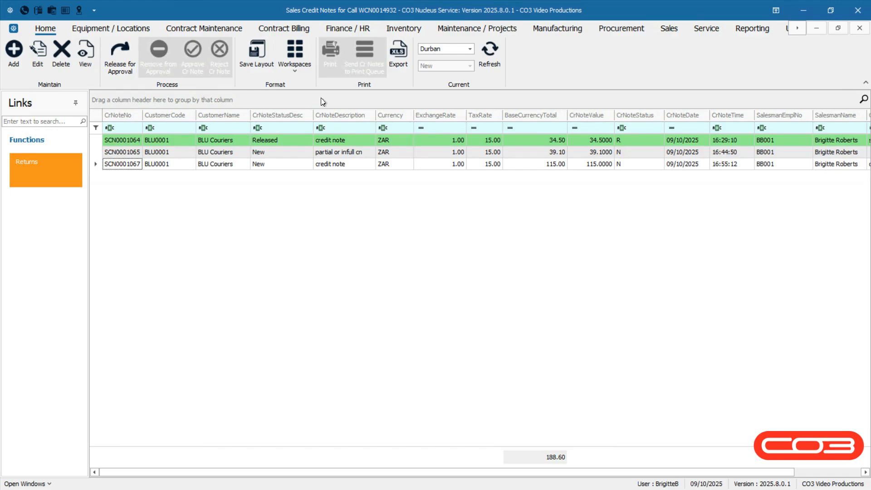
View the details of the credit note described as "partial or infull cn" and return to the credit note list.
click(97, 153)
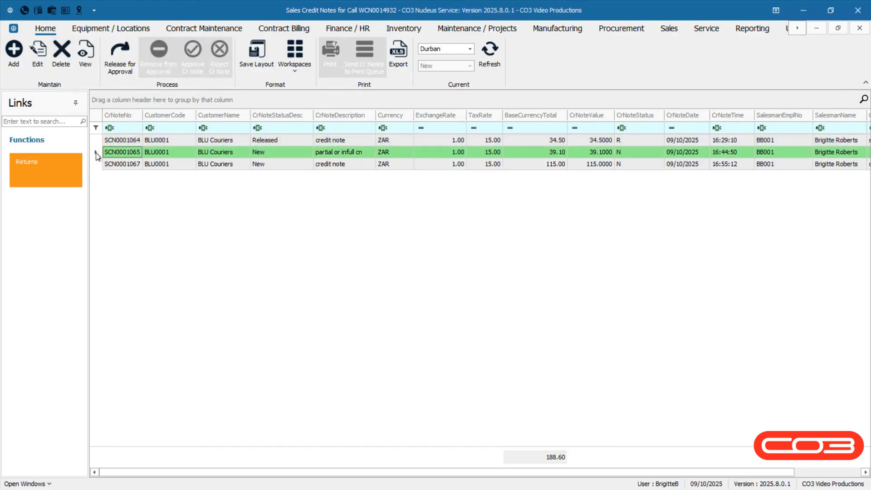
click(85, 59)
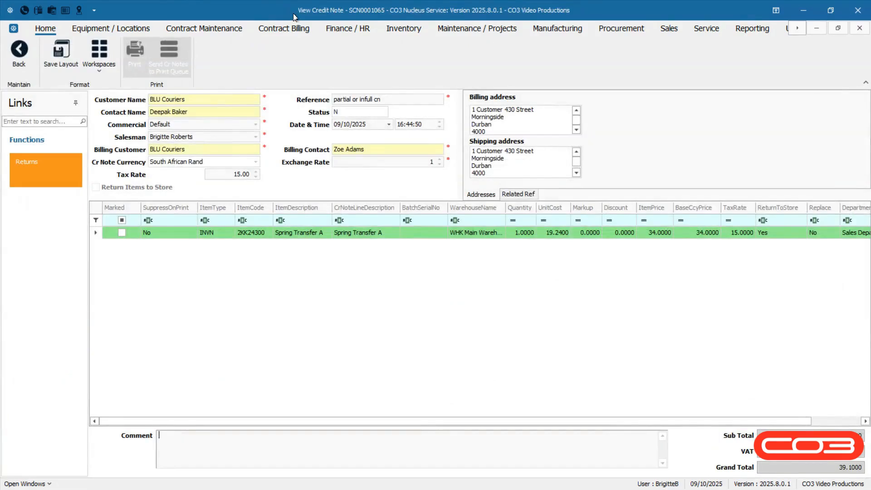
click(221, 63)
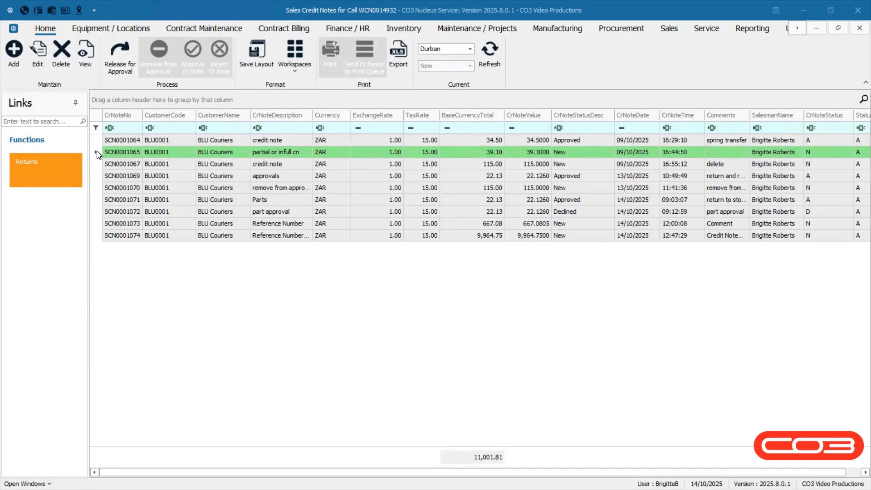
Release the "partial or infull cn" credit note for approval and check its status description.
click(97, 154)
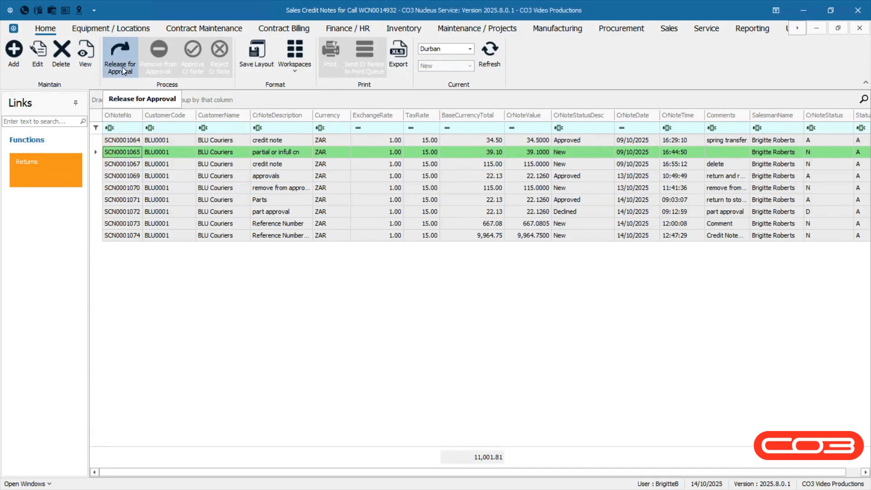
click(121, 78)
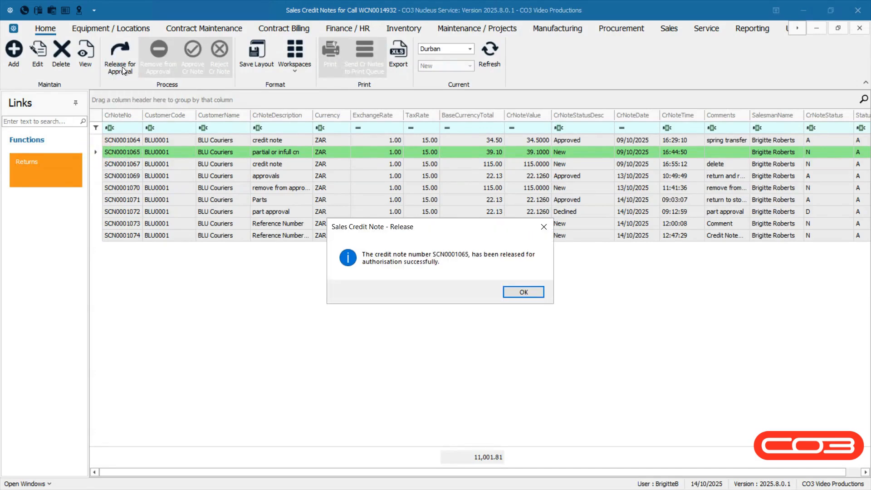
click(511, 295)
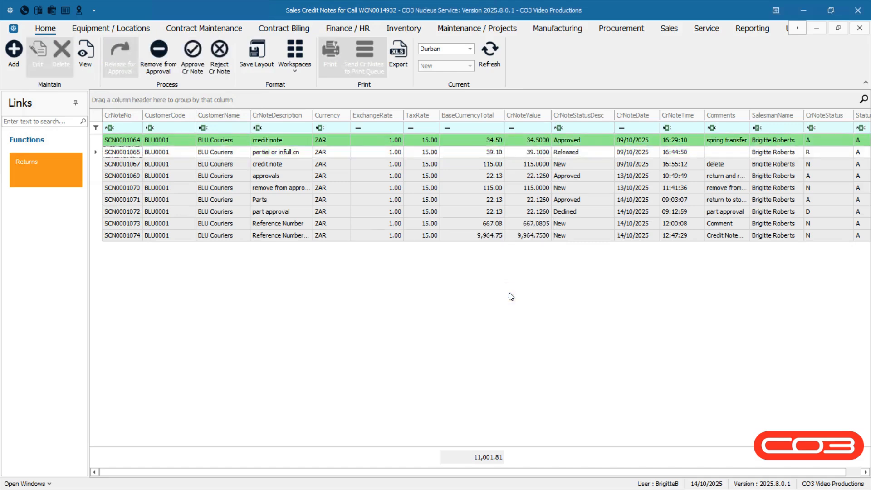
click(589, 156)
click(589, 155)
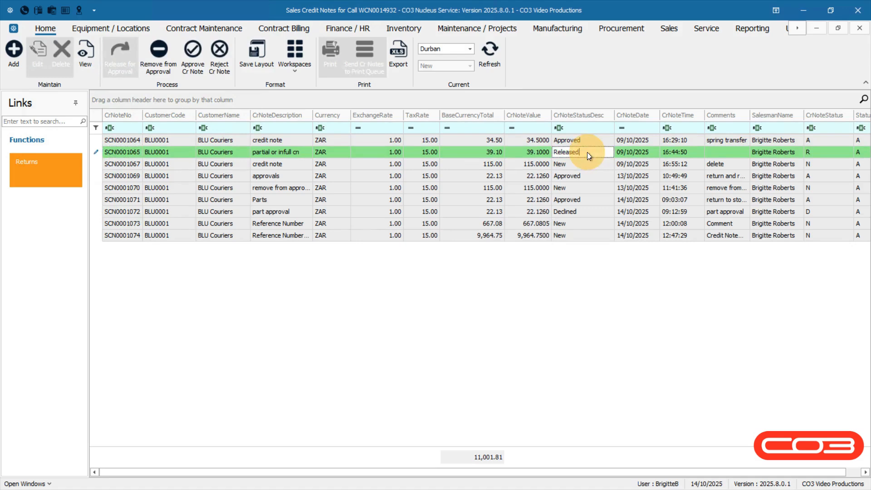
Remove the released "partial or infull cn" credit note from approval and check its status description.
click(183, 90)
click(97, 156)
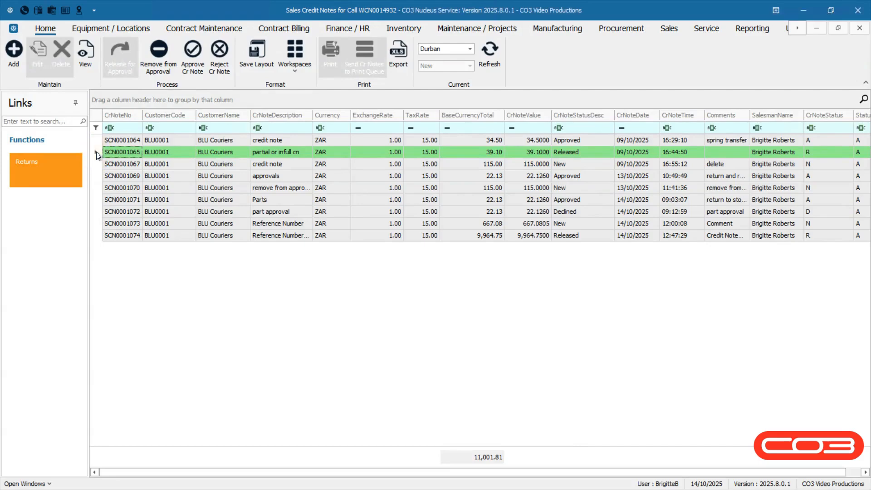
click(166, 74)
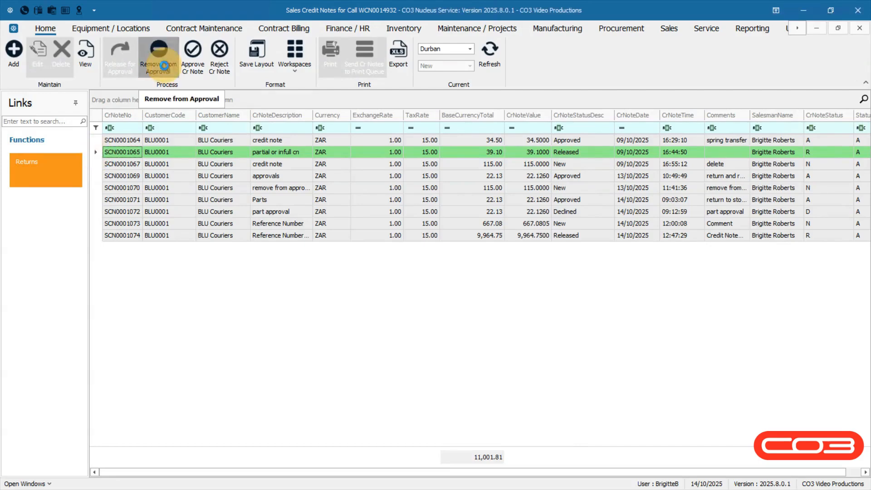
click(520, 292)
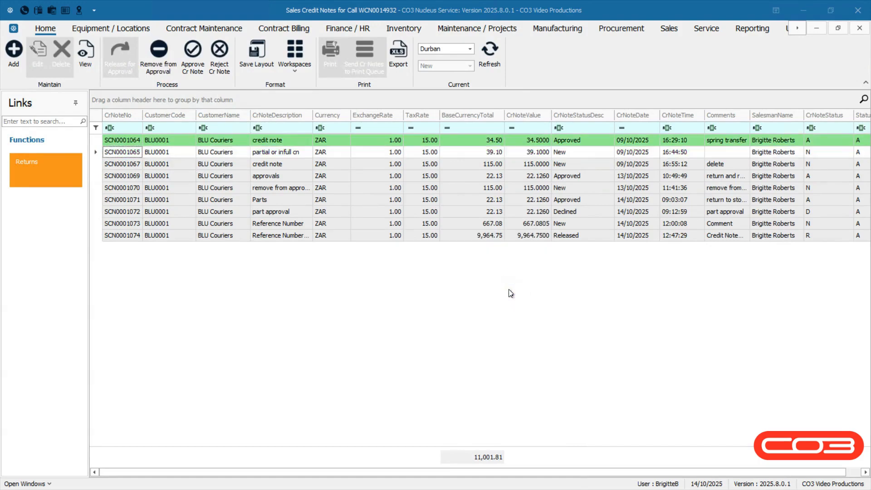
click(576, 154)
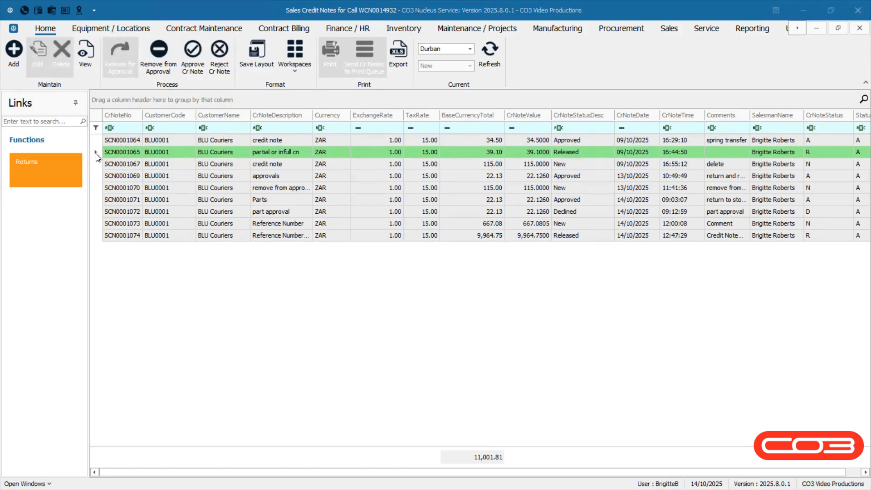
Approve the released "partial or infull cn" credit note and check its status description.
click(96, 154)
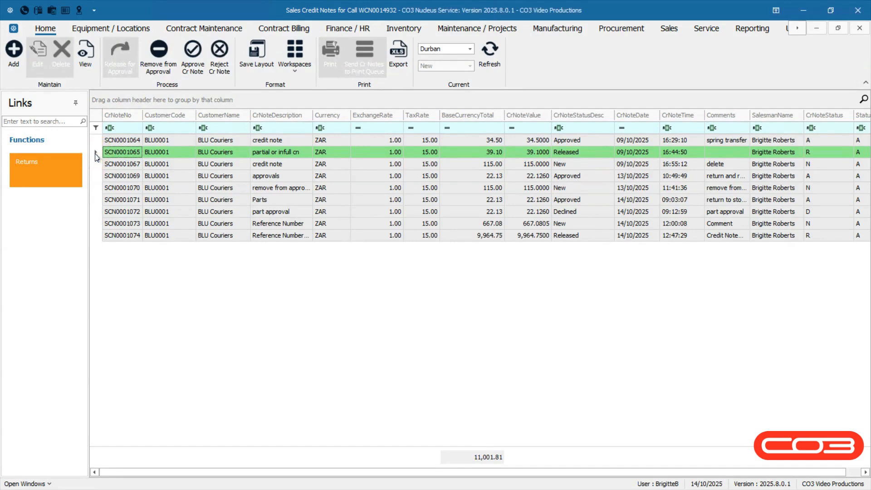
click(200, 75)
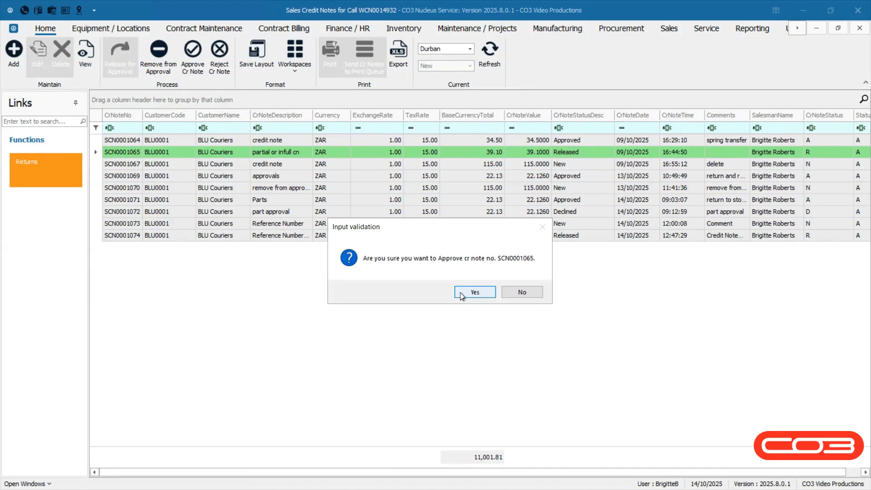
click(462, 294)
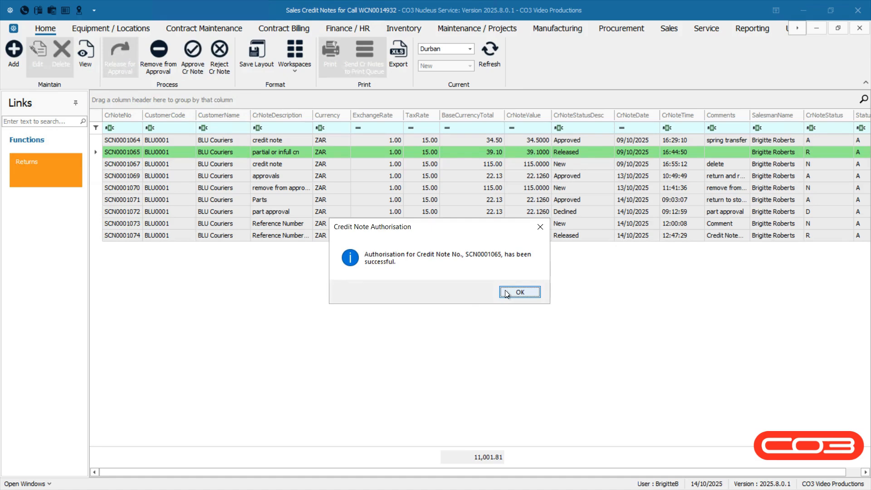
click(519, 292)
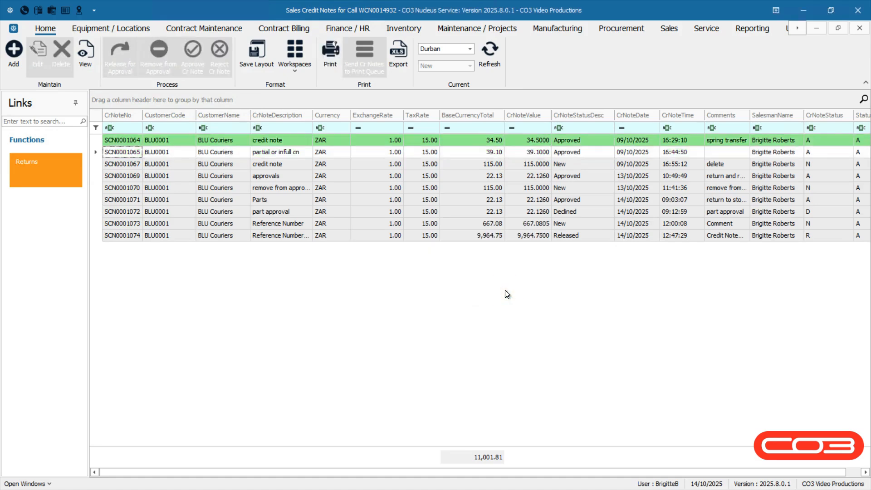
click(589, 152)
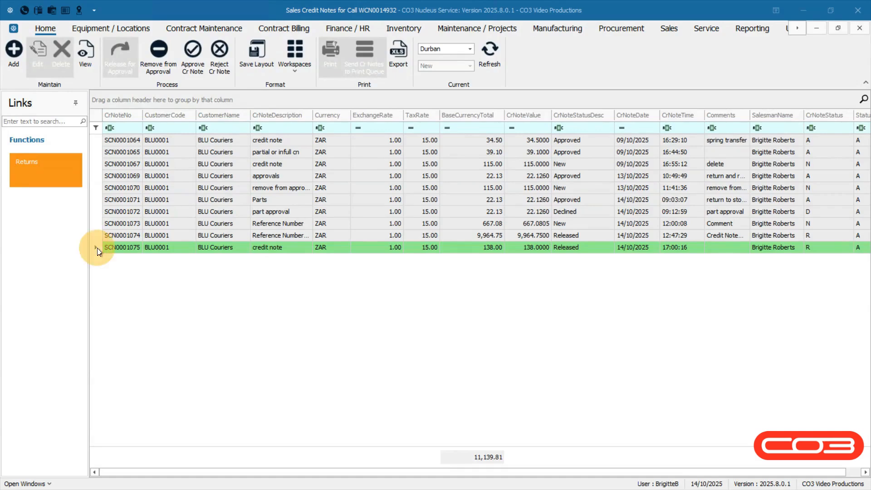
Reject the released credit note of 14/10/2025 17:00:16 with the comment "enter the relevant comment regarding the rejection of the credit note".
click(96, 247)
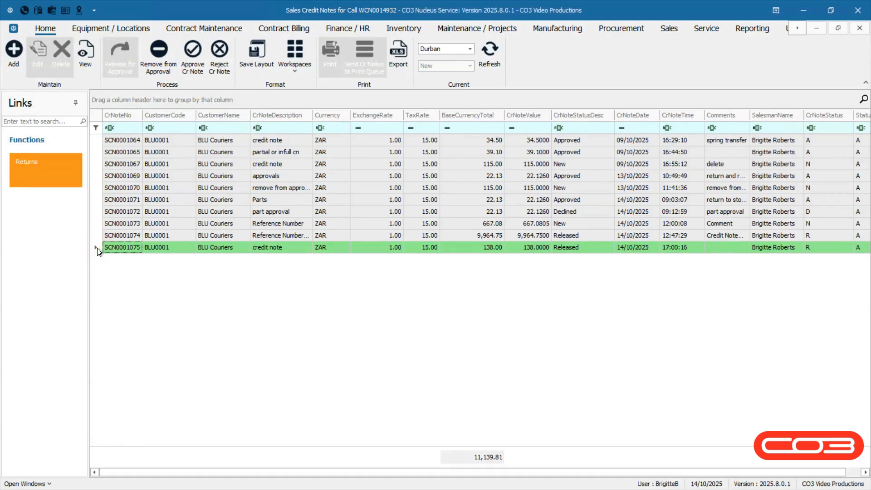
click(221, 73)
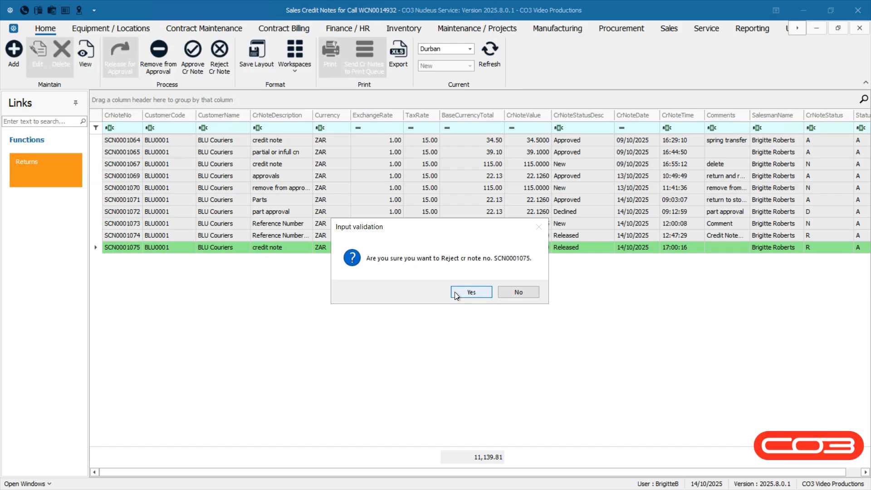
click(456, 293)
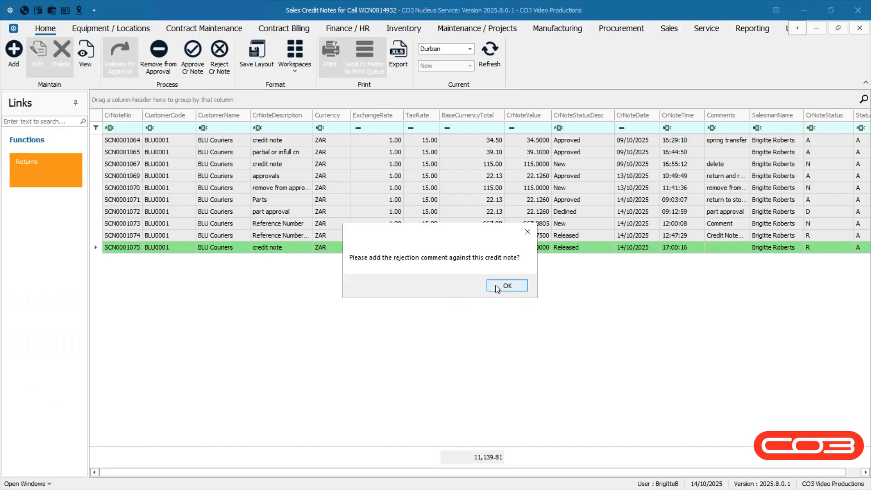
click(497, 289)
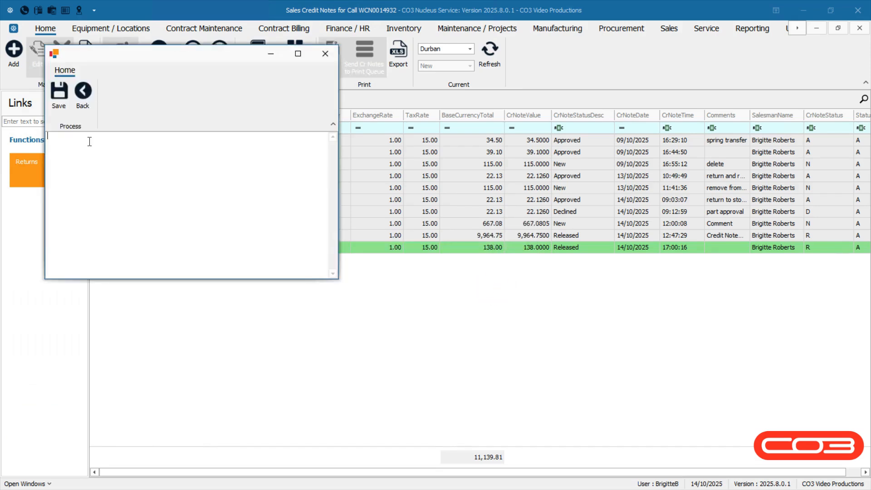
text(enter the relevant comment regarding the rejection of the credit note)
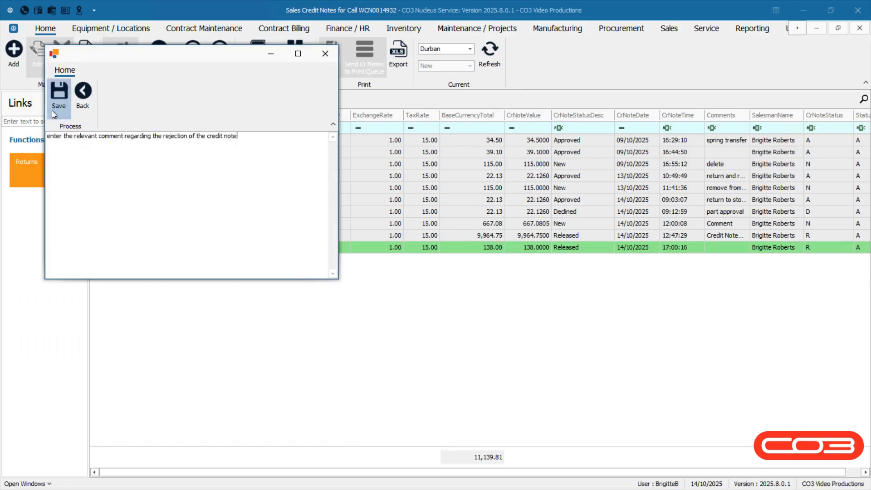
click(54, 112)
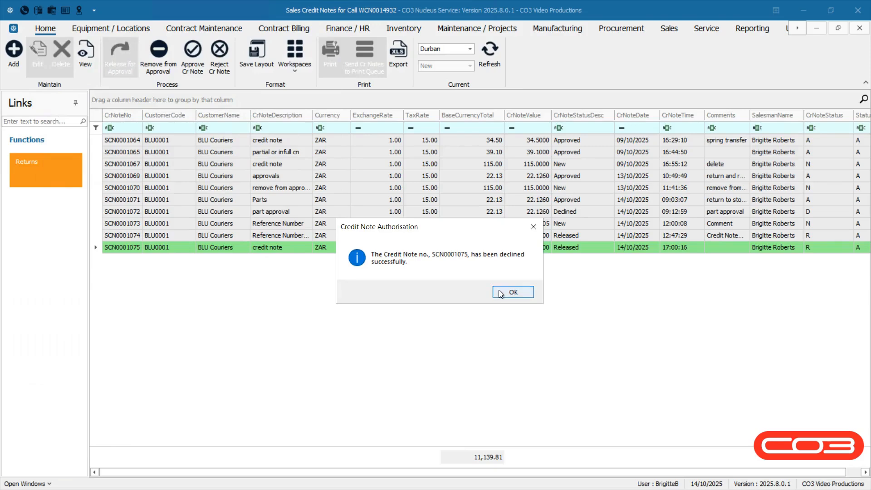
click(501, 293)
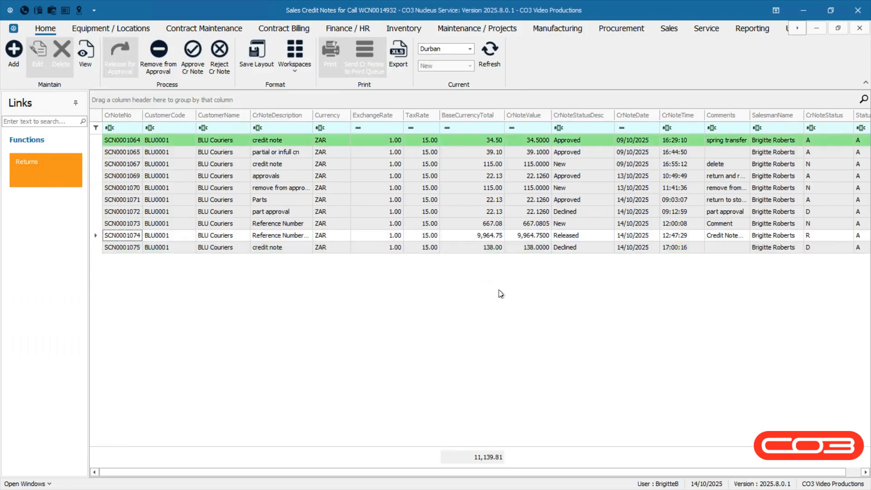
Check the status description of the rejected credit note of 14/10/2025 17:00:16.
click(584, 248)
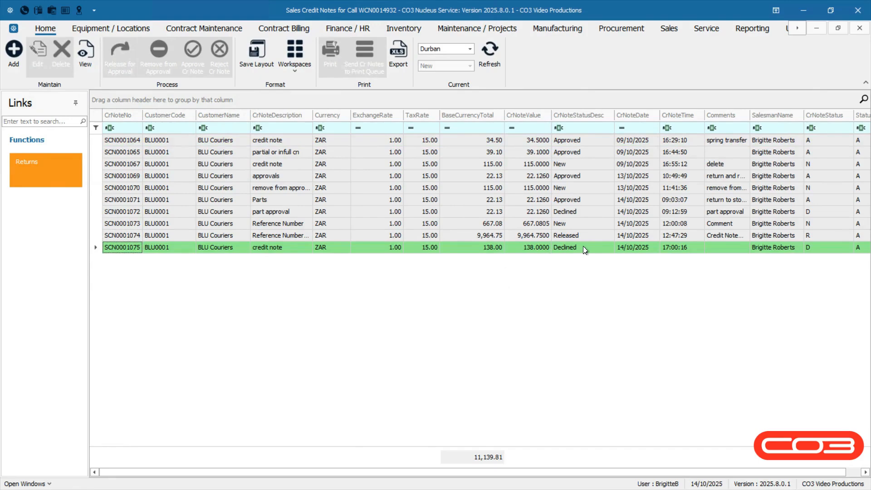
click(585, 248)
Compare the status descriptions of the credit note commented "spring transfer" and the "approvals" credit note.
click(589, 143)
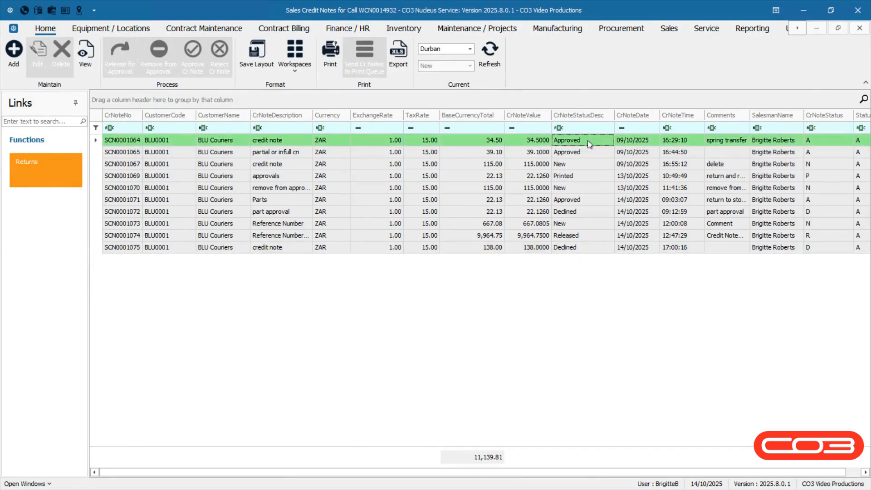
click(589, 144)
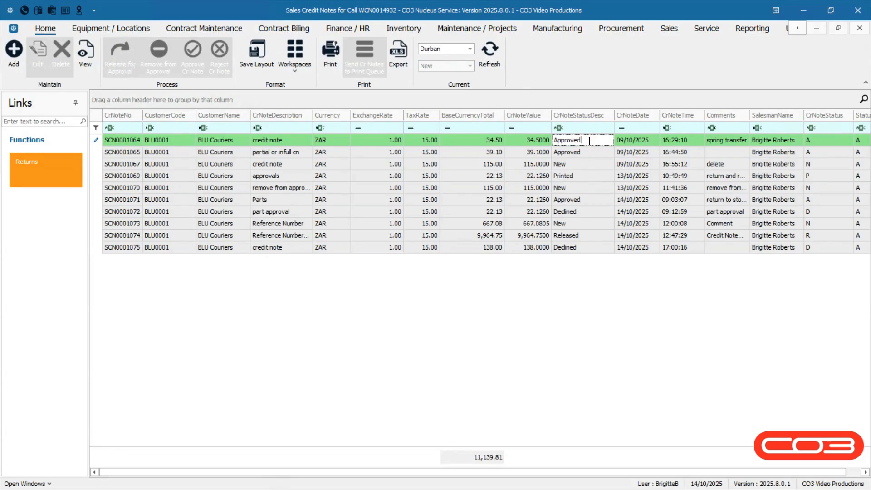
click(579, 178)
click(579, 178)
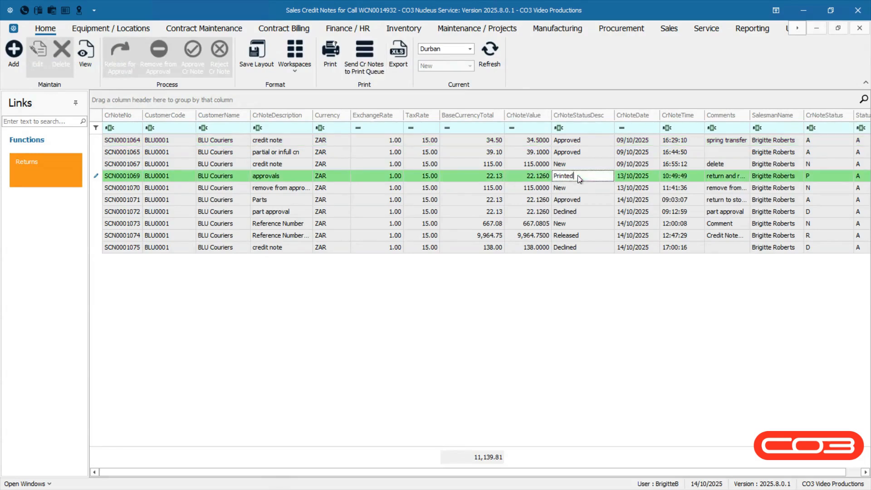
Print the "spring transfer" credit note with the Print Credit Note option, close its preview and check its status description.
click(99, 143)
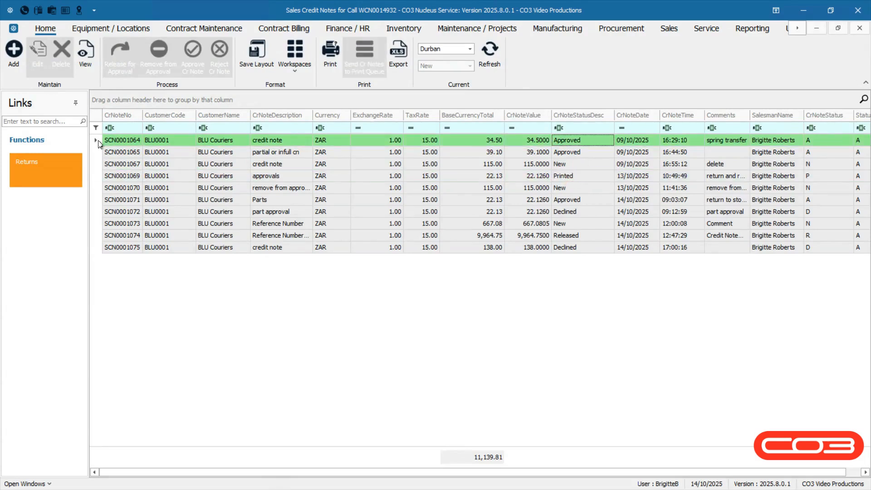
click(330, 74)
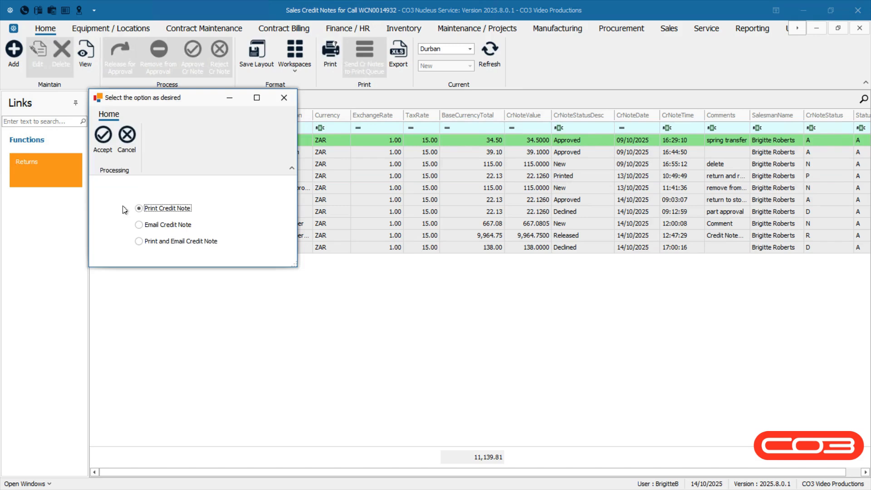
click(103, 165)
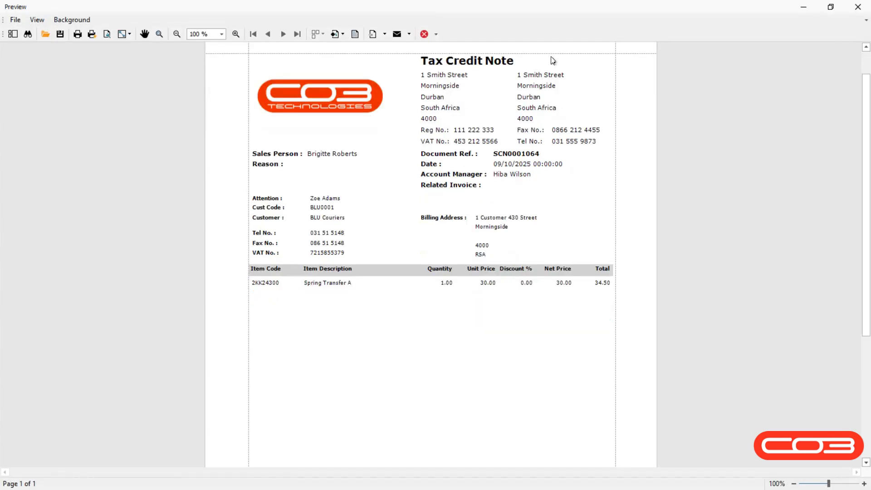
click(553, 60)
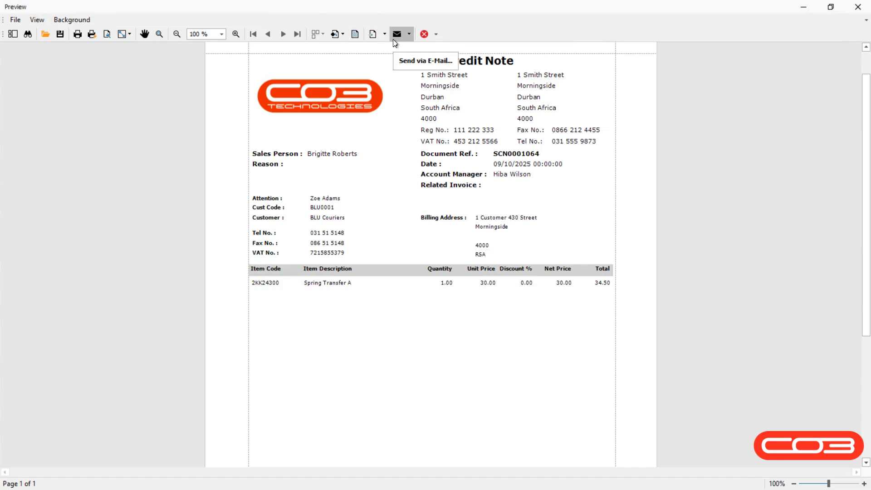
click(425, 40)
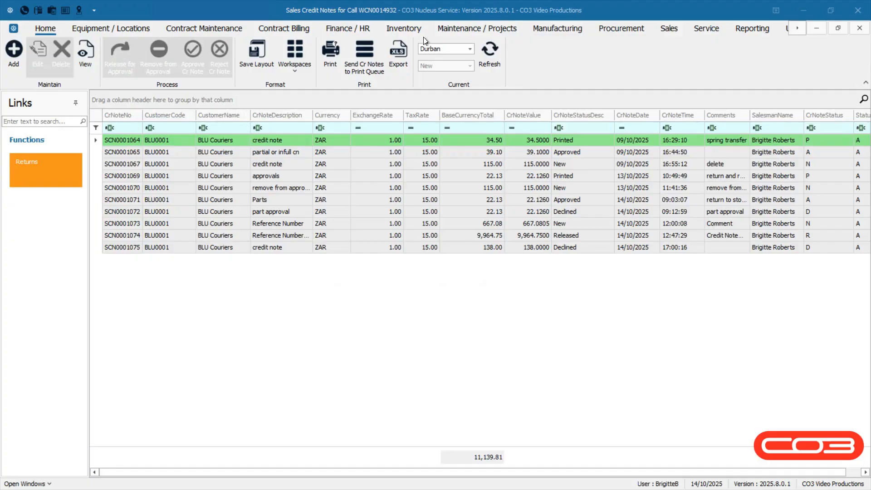
click(579, 138)
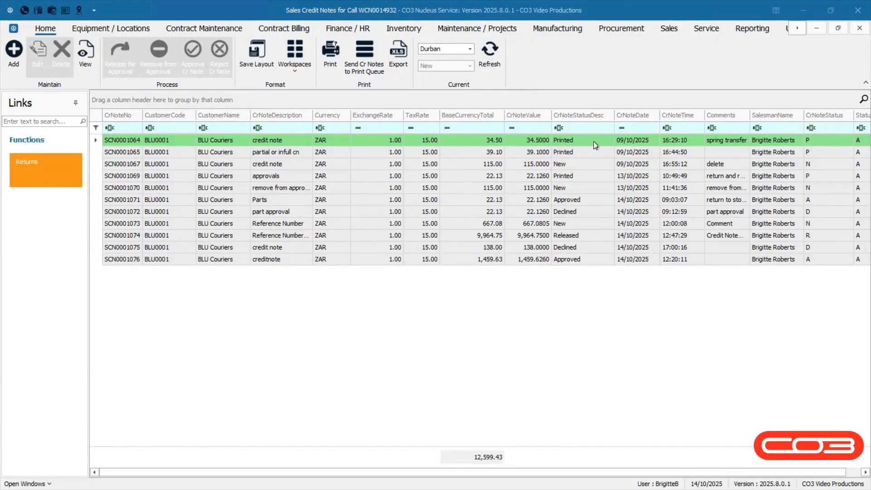
Send the printed "spring transfer" credit note to the print queue.
click(595, 141)
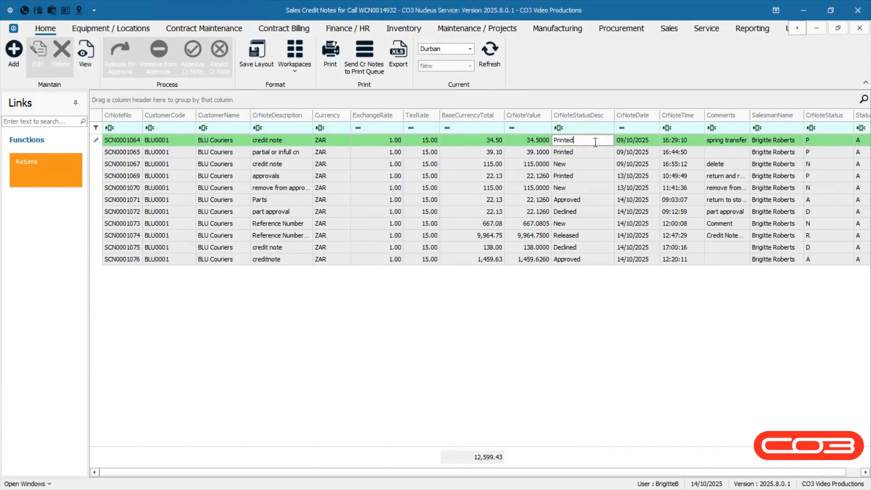
click(376, 80)
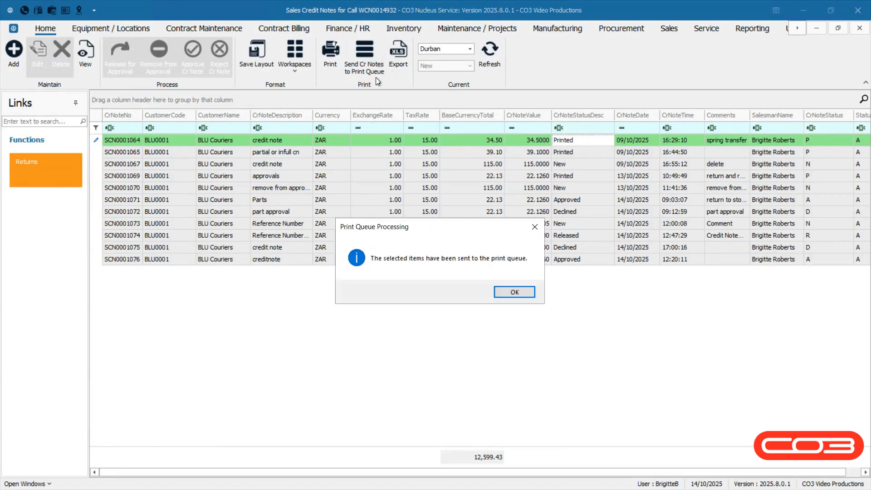
click(503, 293)
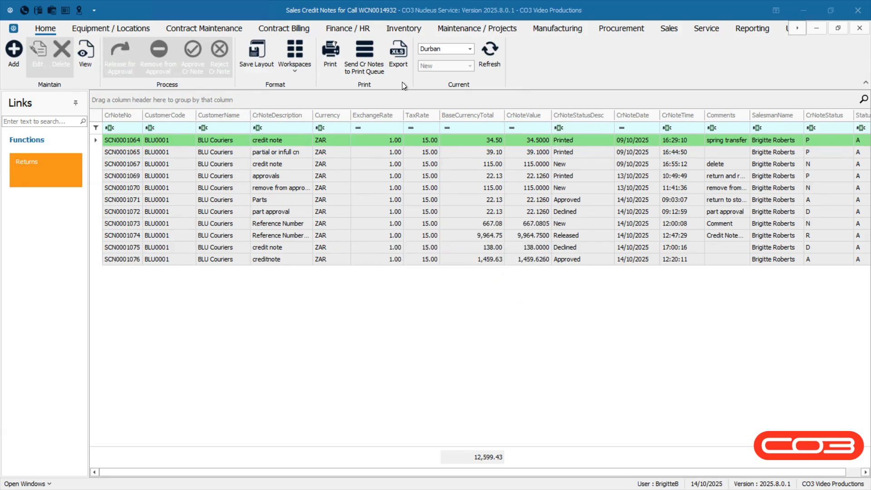
Export the call's sales credit notes list to a spreadsheet.
click(399, 65)
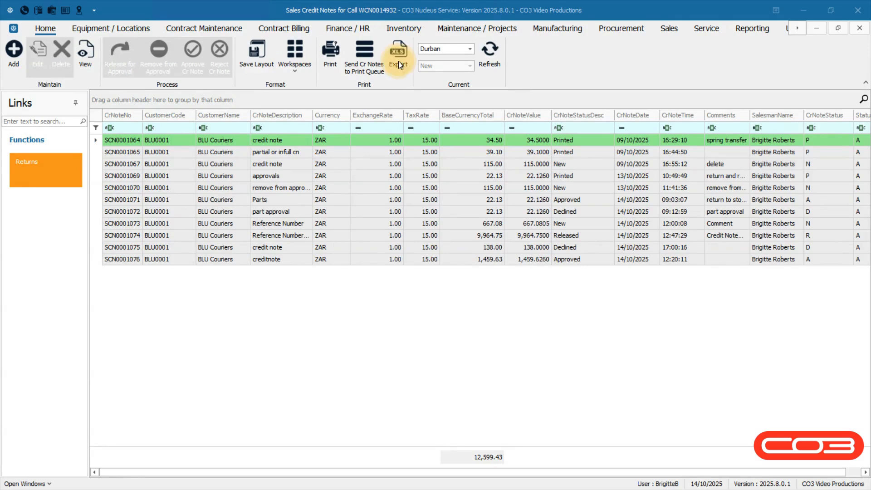